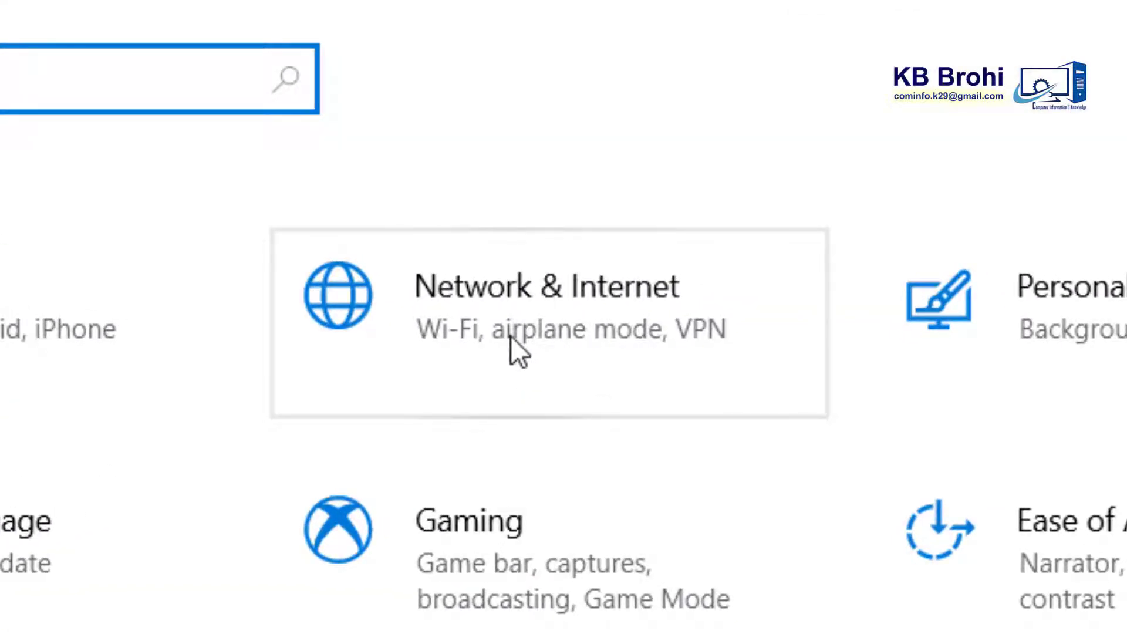
Step: Open the Network & Internet category from the Settings home page
{"action": "left_click", "coordinate": [511, 336]}
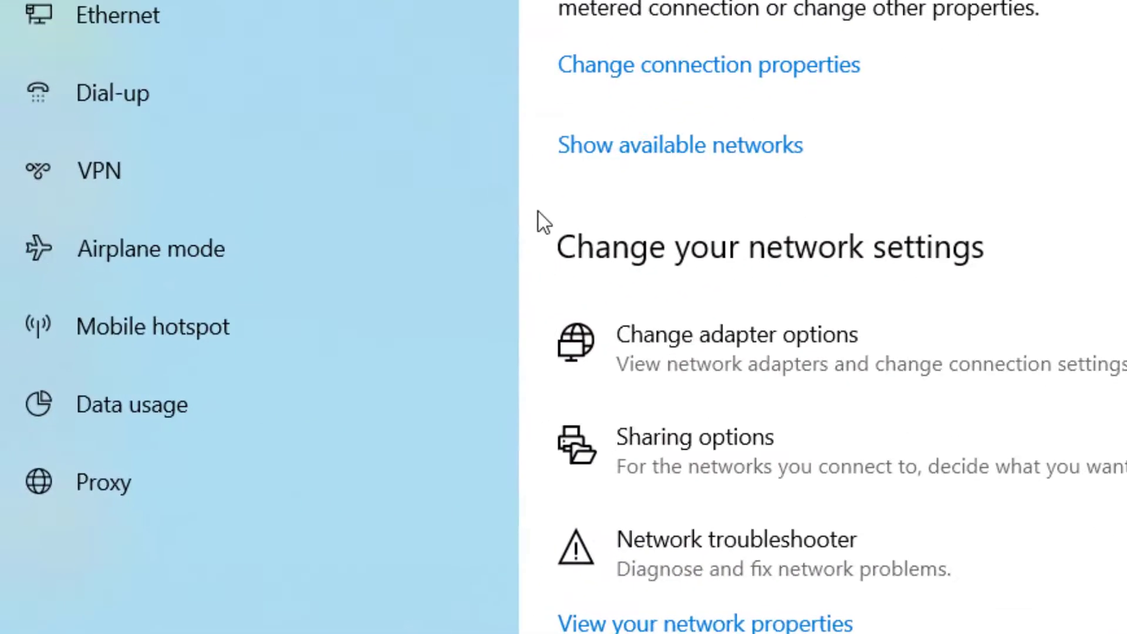
Step: Go to Mobile hotspot and turn on 'Share my Internet connection with other devices'
{"action": "left_click", "coordinate": [181, 323]}
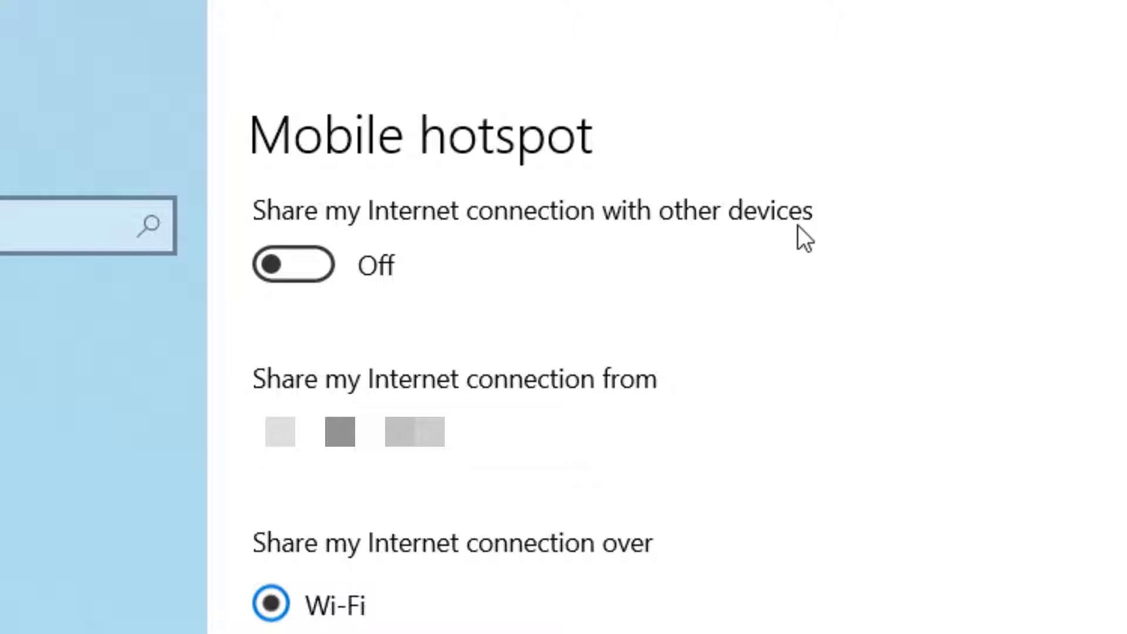
{"action": "left_click", "coordinate": [314, 271]}
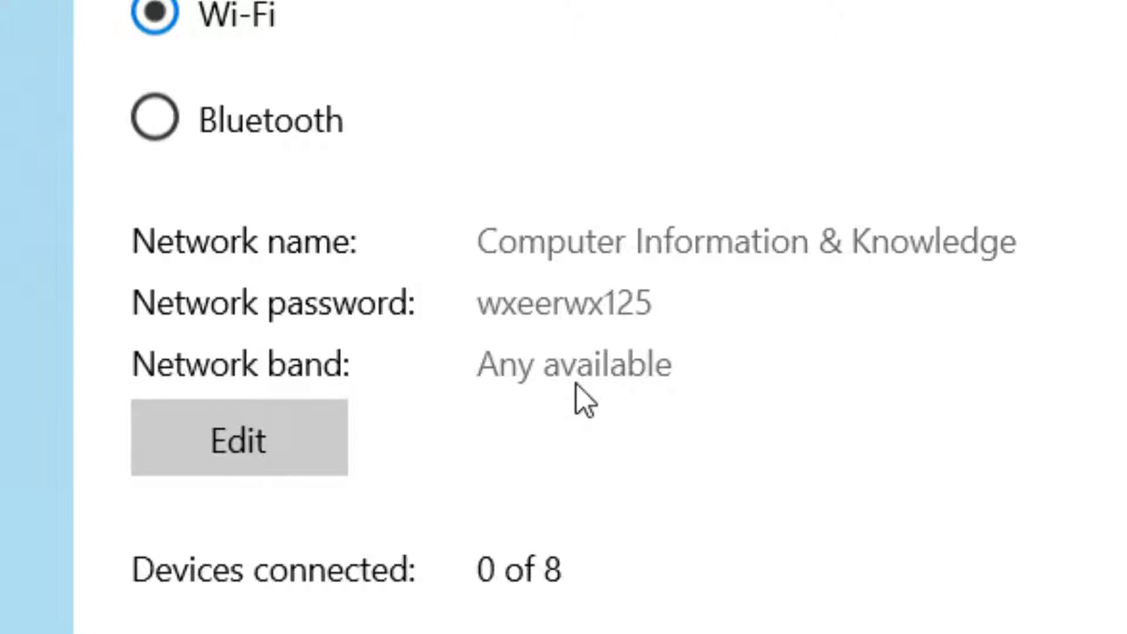
Step: Open the Edit network info dialog for the hotspot's name, password and band
{"action": "left_click", "coordinate": [237, 464]}
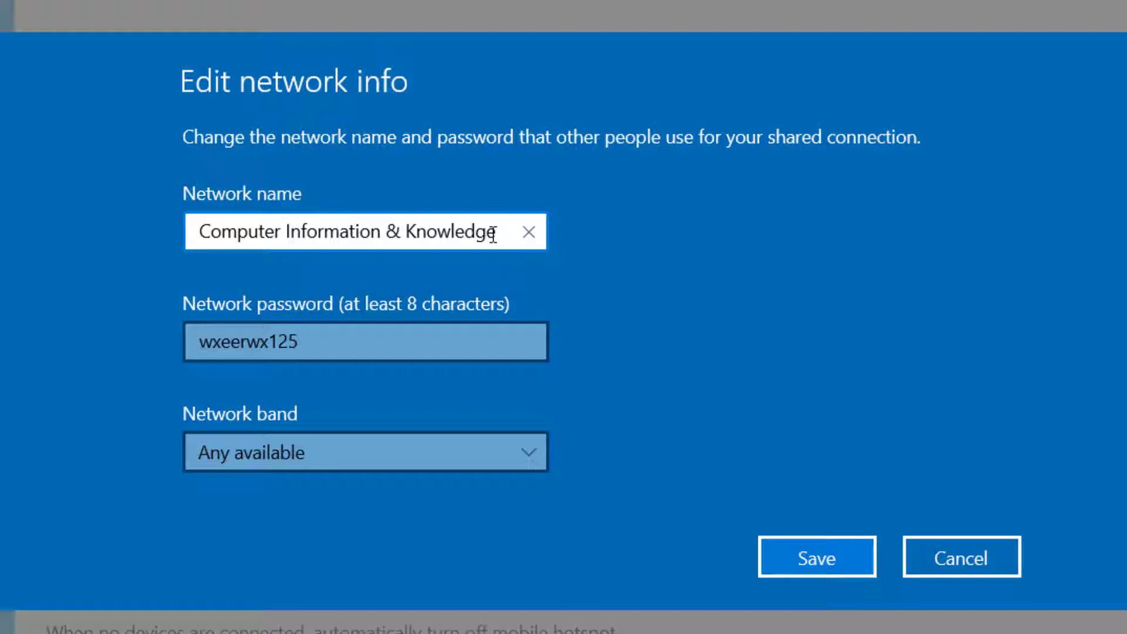
Step: Replace the network name with 'KB's Network' and select the current password
{"action": "left_click_drag", "start_coordinate": [498, 233], "coordinate": [203, 222]}
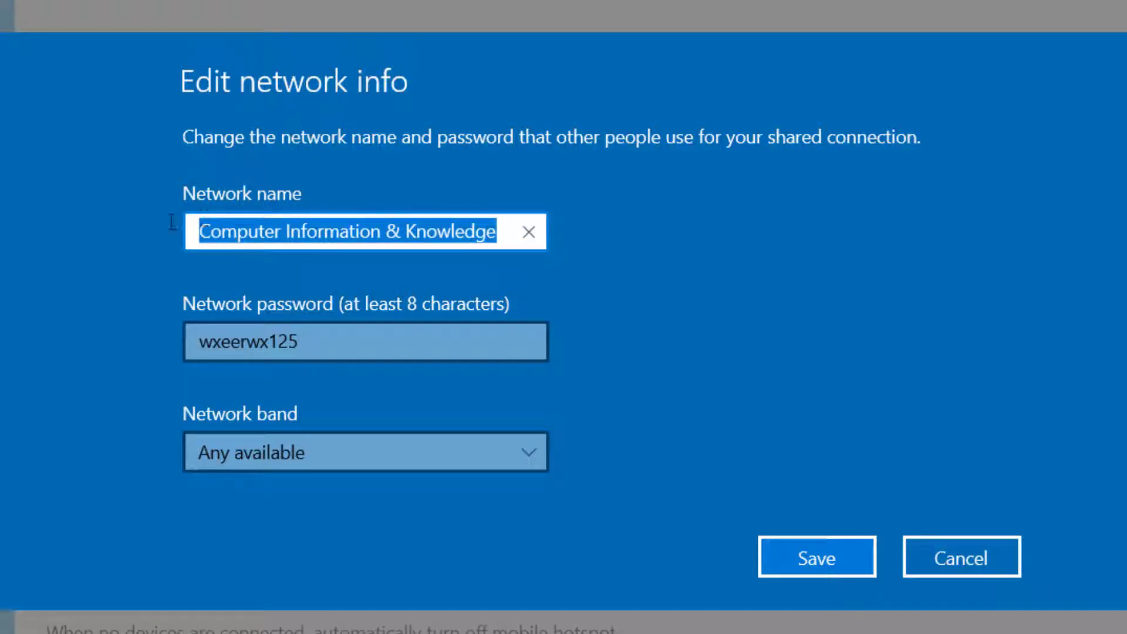
{"action": "key", "text": "BackSpace"}
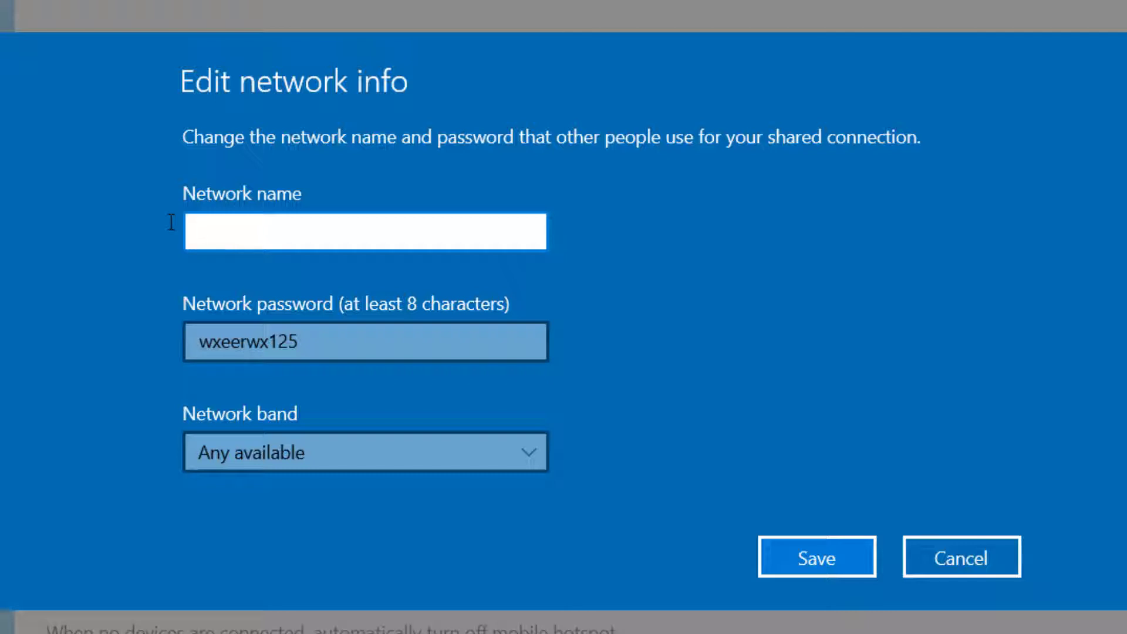
{"action": "type", "text": "KB's Network"}
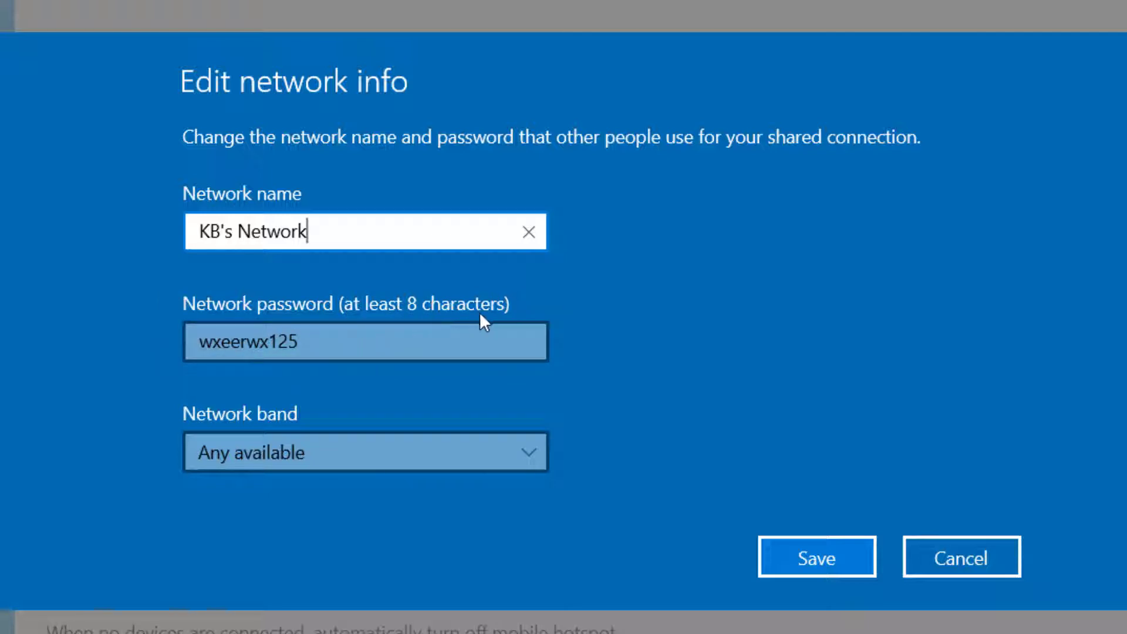
{"action": "left_click", "coordinate": [330, 344]}
{"action": "left_click_drag", "start_coordinate": [329, 345], "coordinate": [157, 344]}
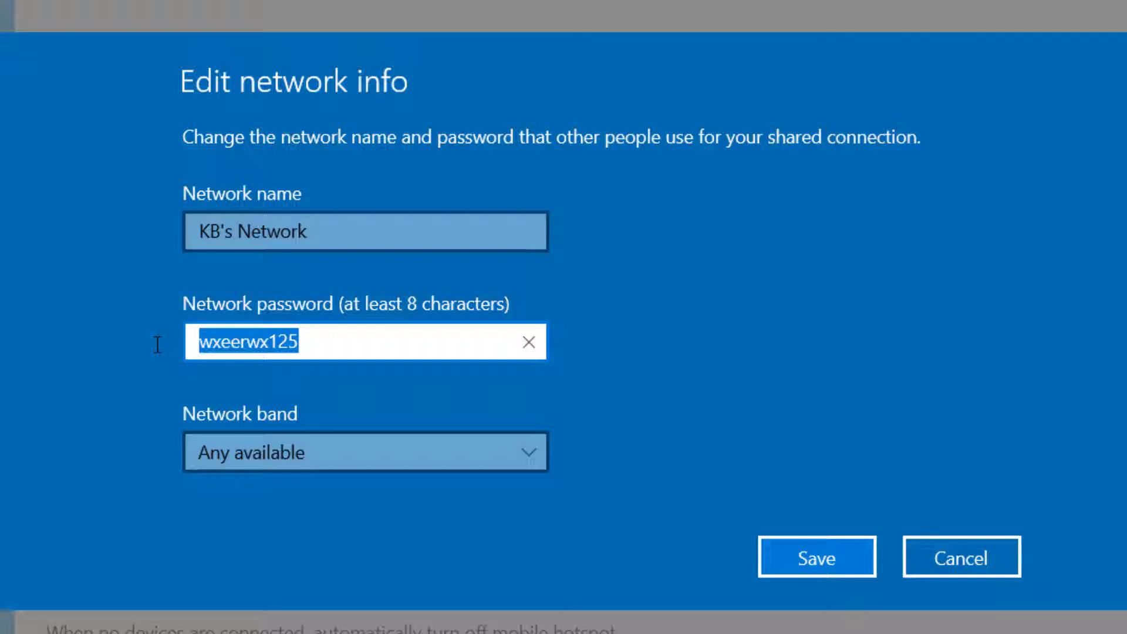
Step: Enter a new hotspot password and keep the network band at Any available
{"action": "key", "text": "BackSpace"}
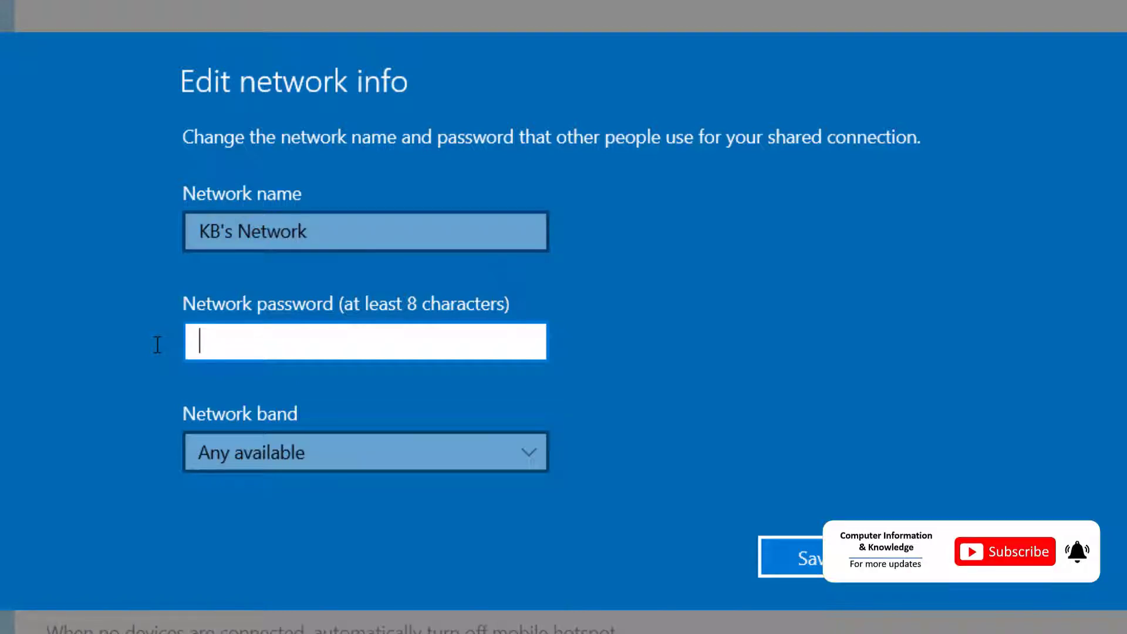
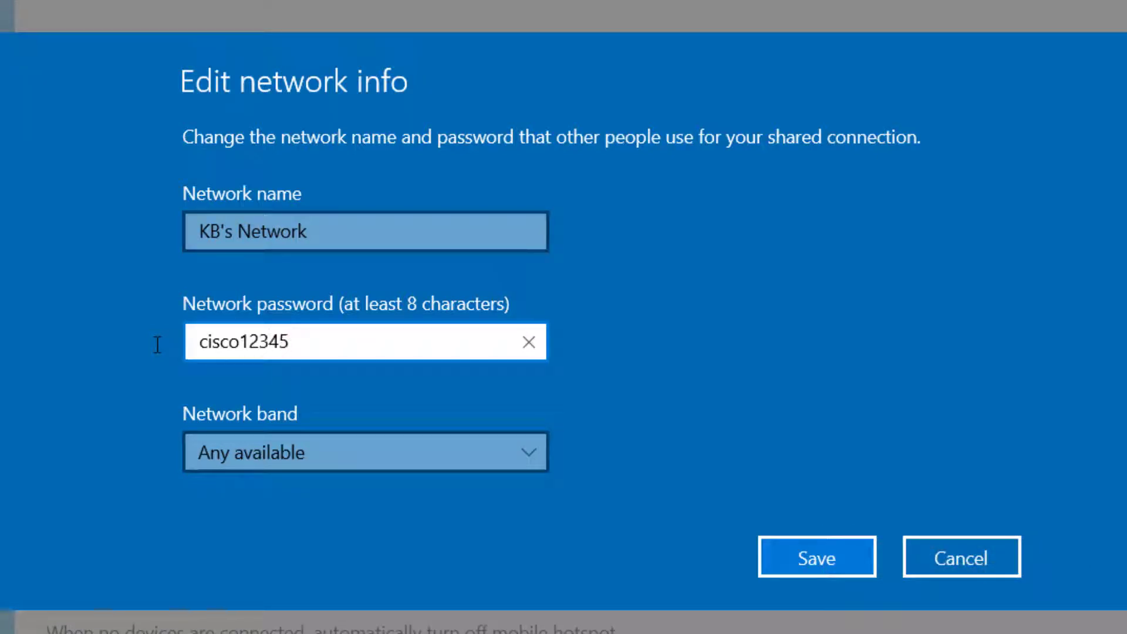
{"action": "left_click", "coordinate": [481, 453]}
{"action": "left_click", "coordinate": [481, 455]}
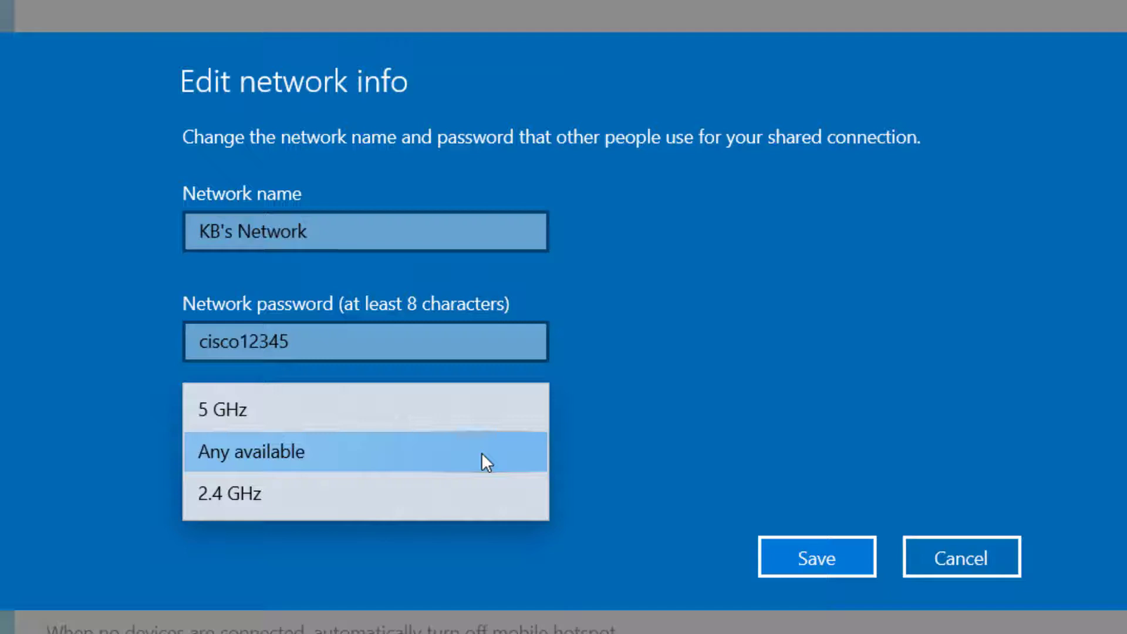
Step: Save the hotspot as KB's Network with the new password, then switch to Chrome
{"action": "left_click", "coordinate": [484, 460]}
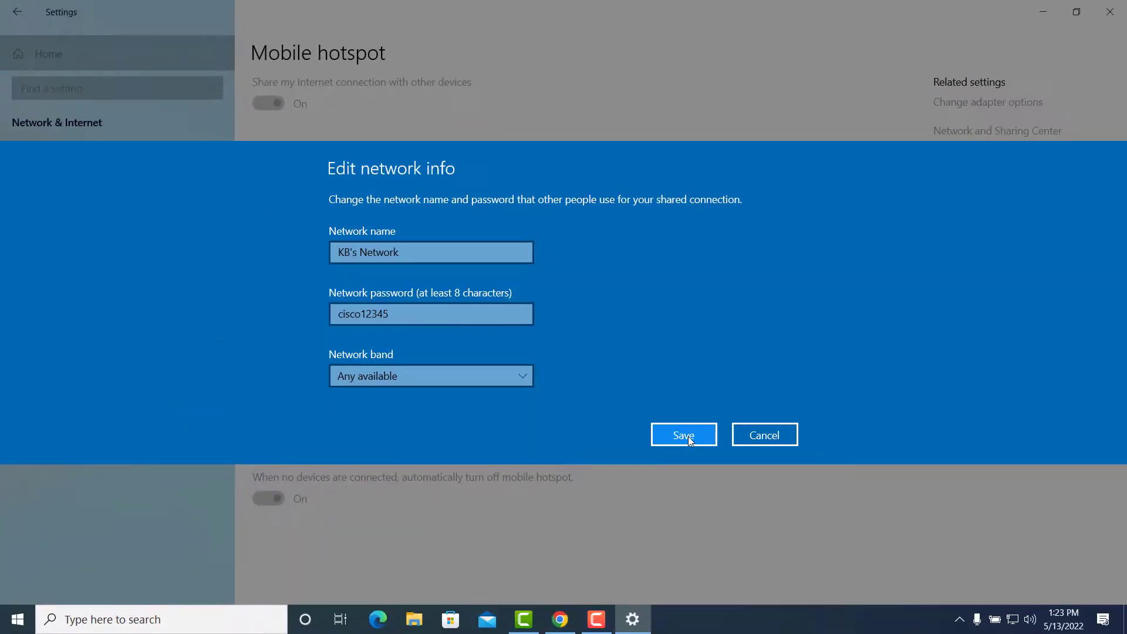
{"action": "left_click", "coordinate": [689, 439]}
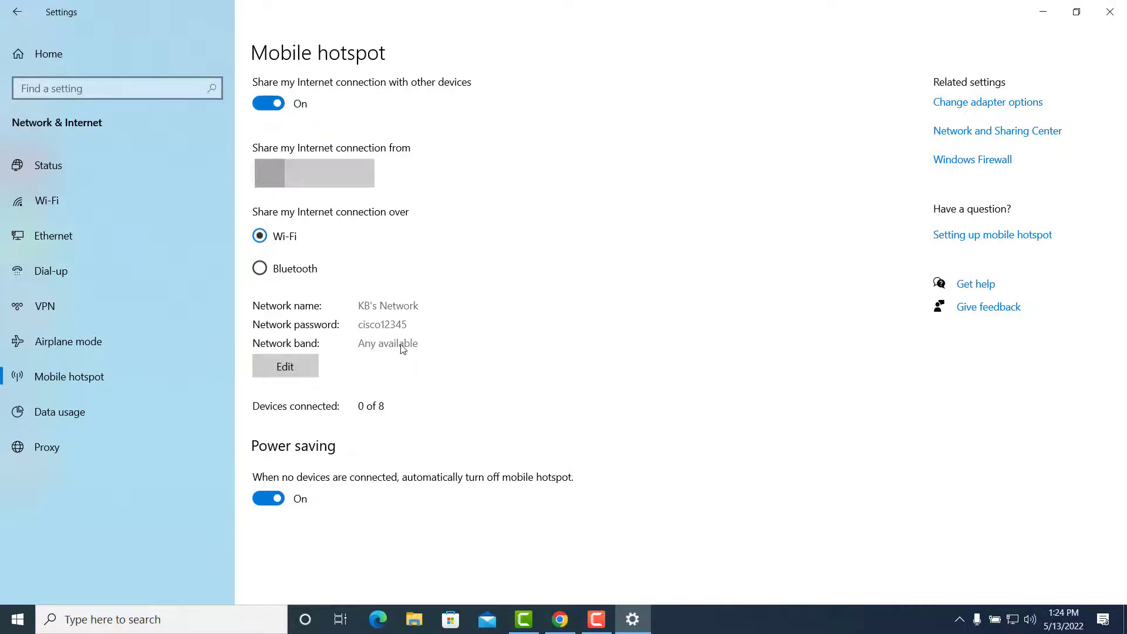
{"action": "left_click", "coordinate": [567, 620]}
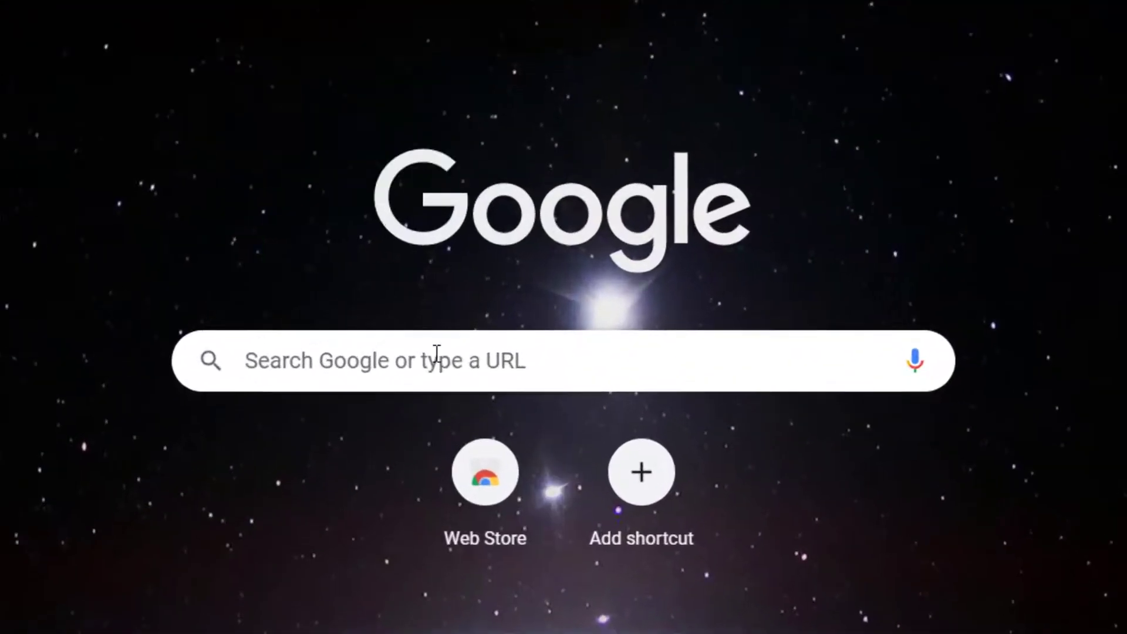
Step: Search Google for 'check internet speed', accepting the suggestion after typing 'check inter'
{"action": "left_click", "coordinate": [497, 301]}
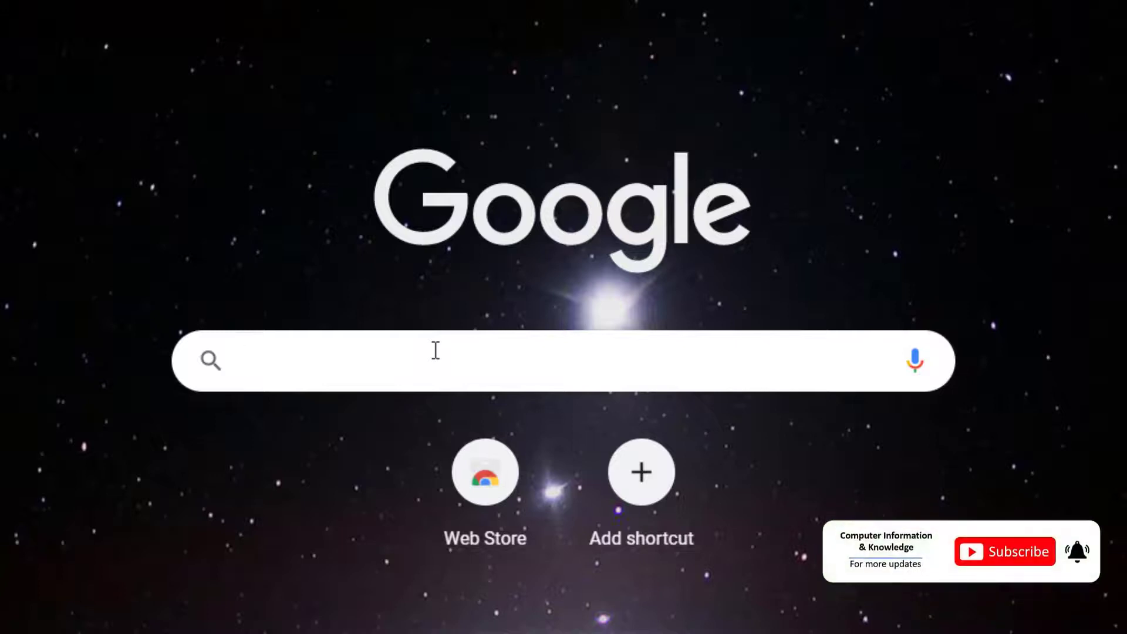
{"action": "type", "text": "check"}
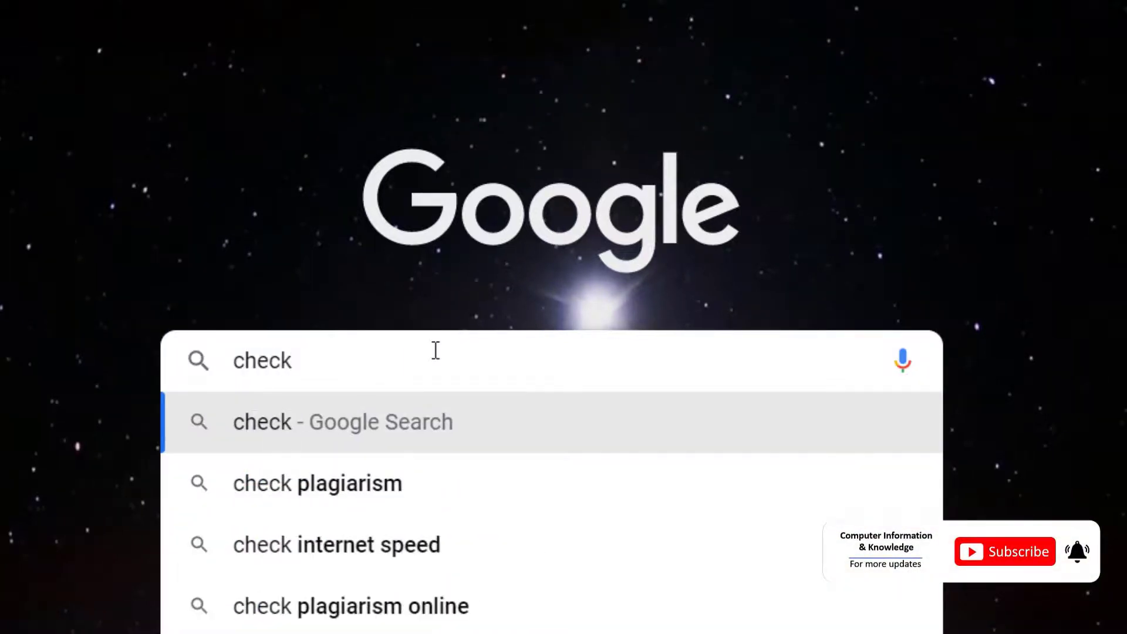
{"action": "type", "text": " internet speed"}
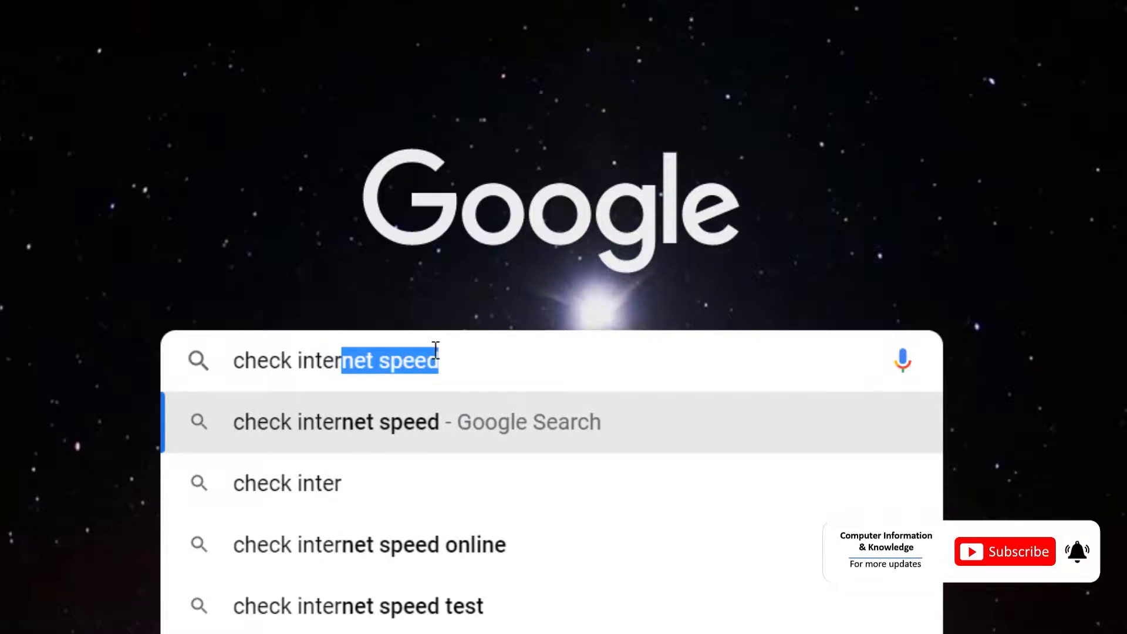
{"action": "key", "text": "Return"}
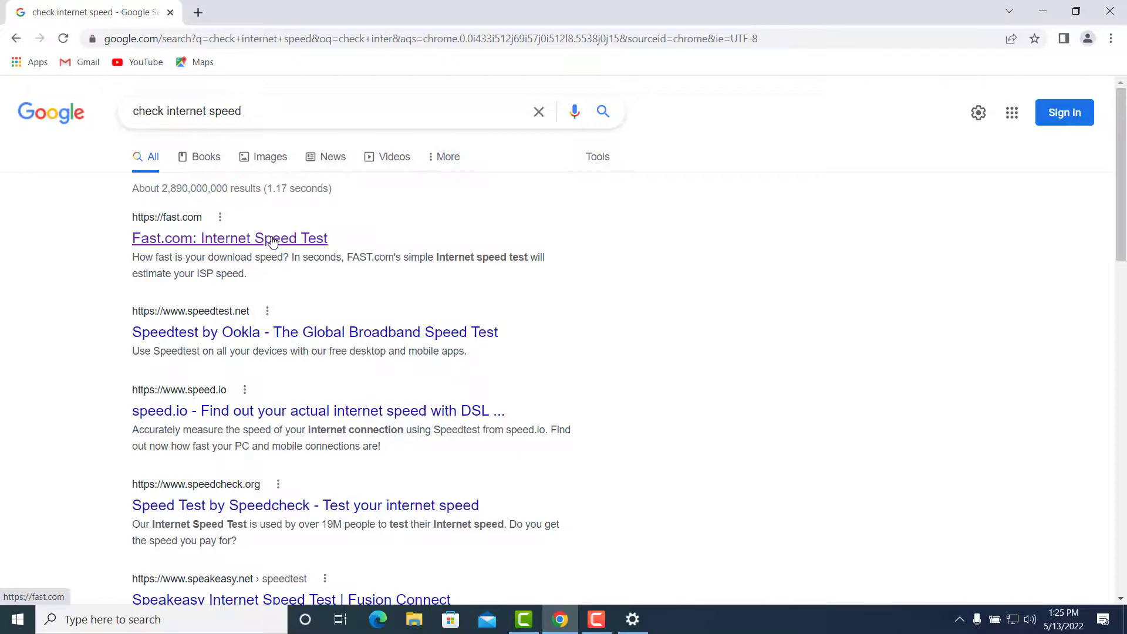
Step: Run the Fast.com speed test to a 59 Mbps reading, then minimize Chrome
{"action": "left_click", "coordinate": [273, 241]}
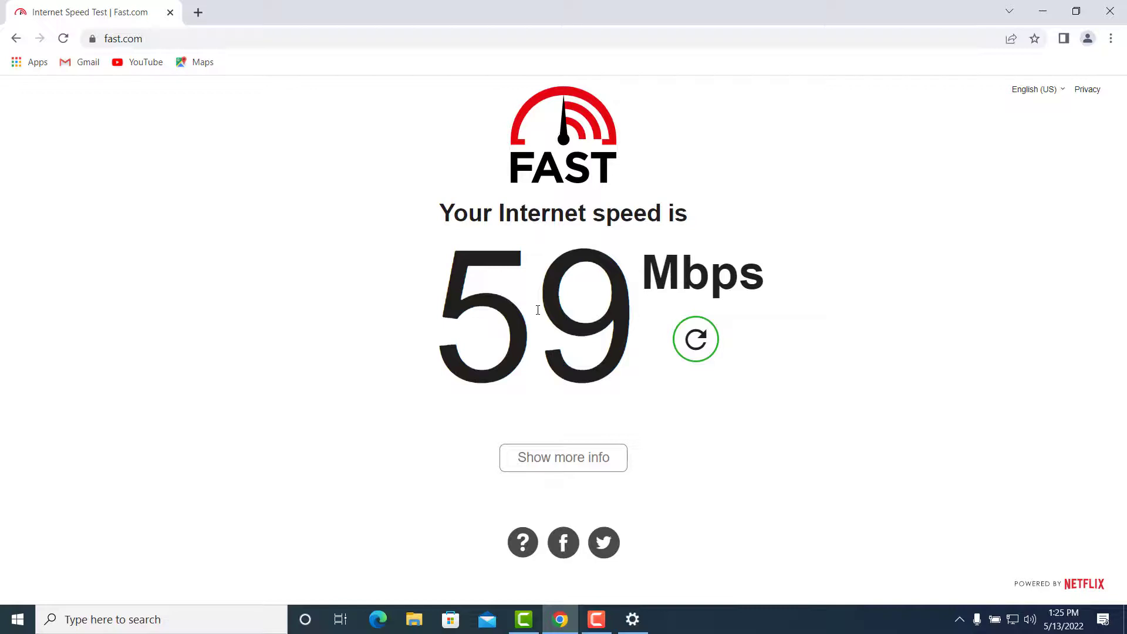
{"action": "left_click", "coordinate": [1042, 11]}
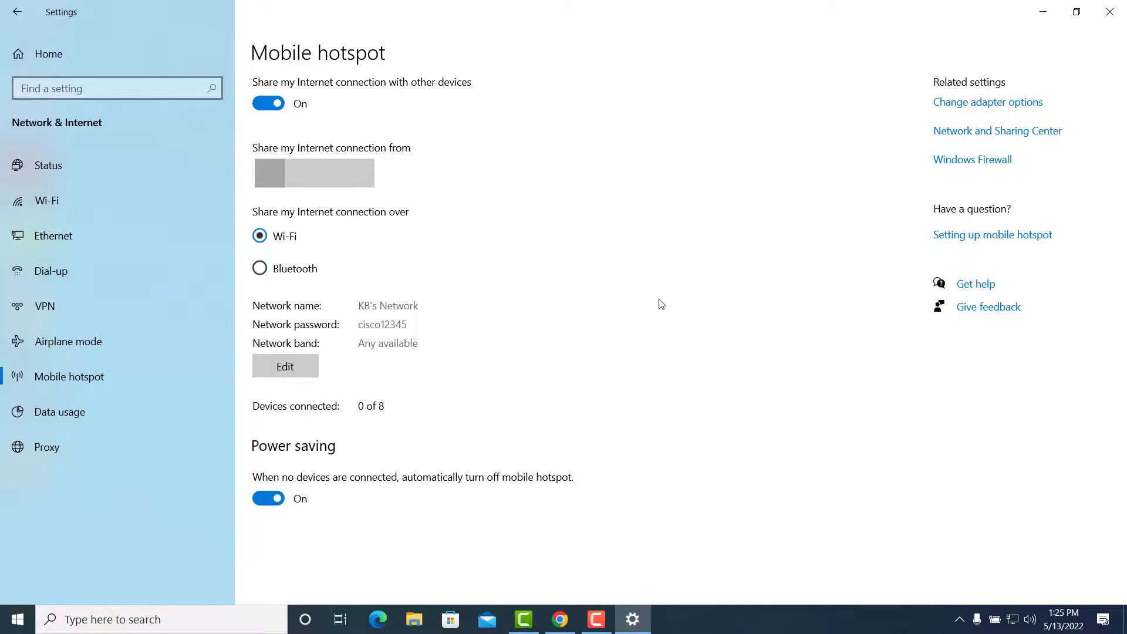
Step: Close the Settings window to return to the desktop
{"action": "left_click", "coordinate": [1115, 11]}
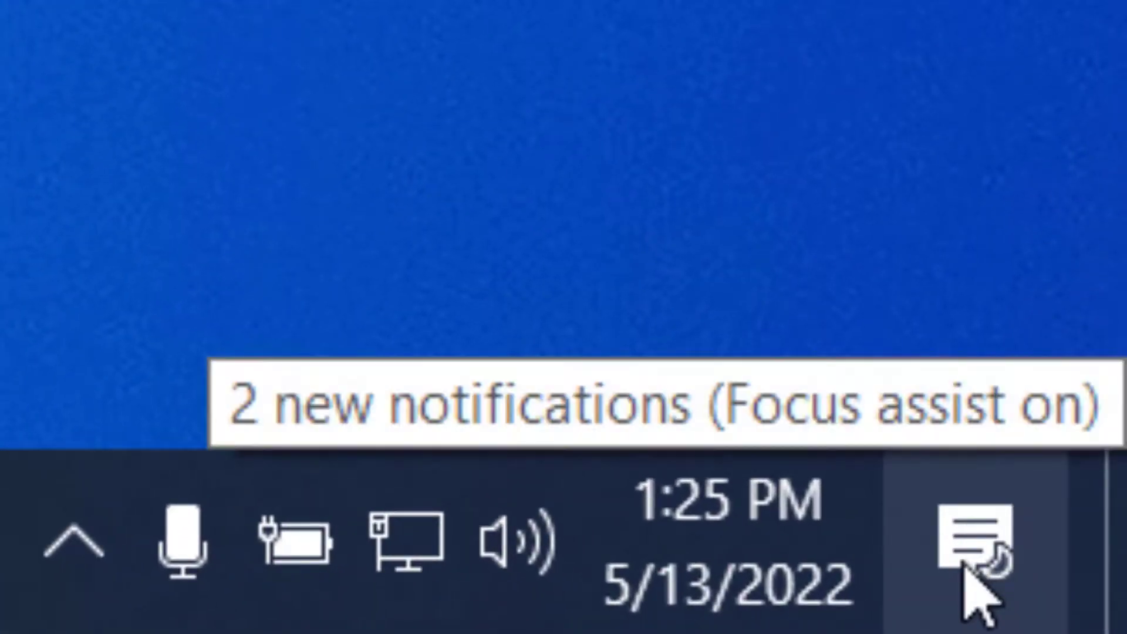
Step: In the expanded Action Center, toggle the Mobile hotspot tile off and on, then dismiss the panel
{"action": "left_click", "coordinate": [968, 566]}
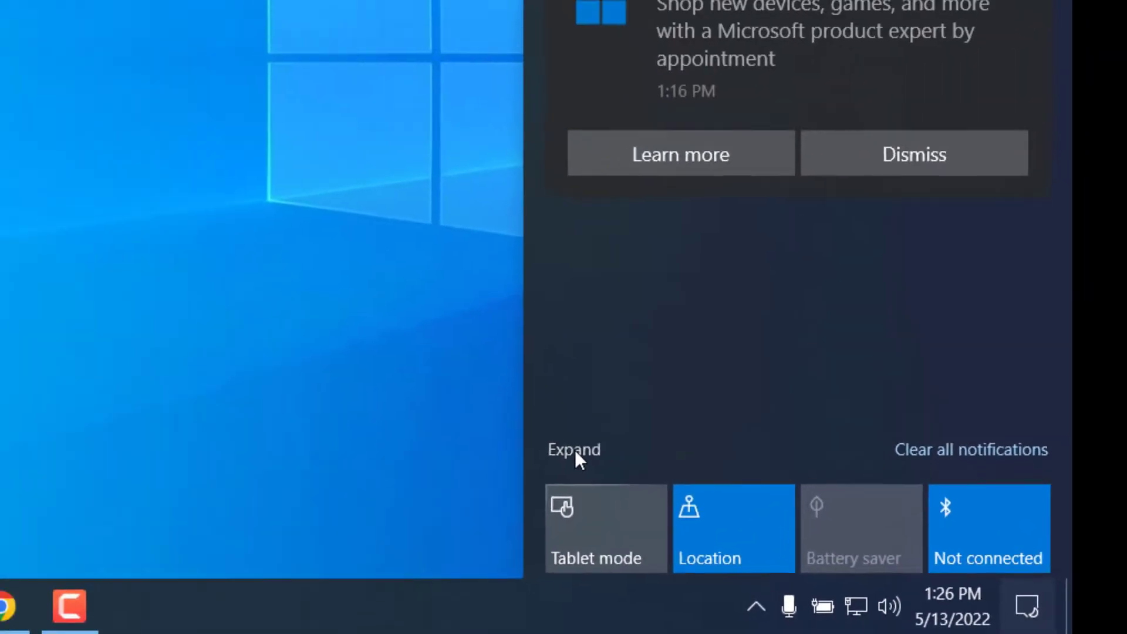
{"action": "left_click", "coordinate": [226, 302]}
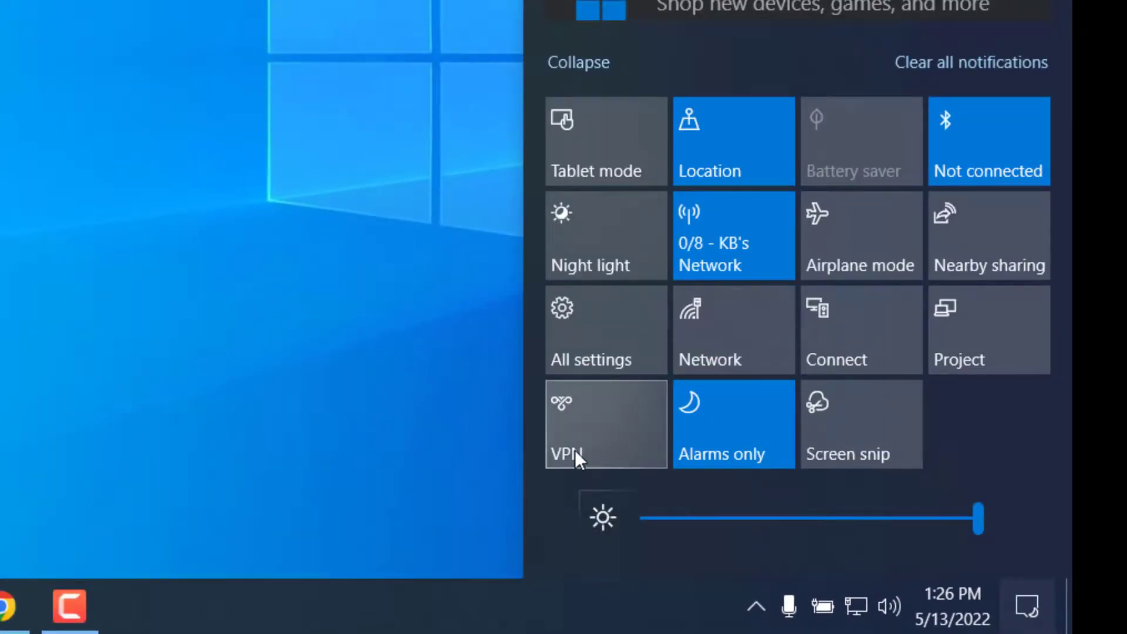
{"action": "left_click", "coordinate": [734, 248]}
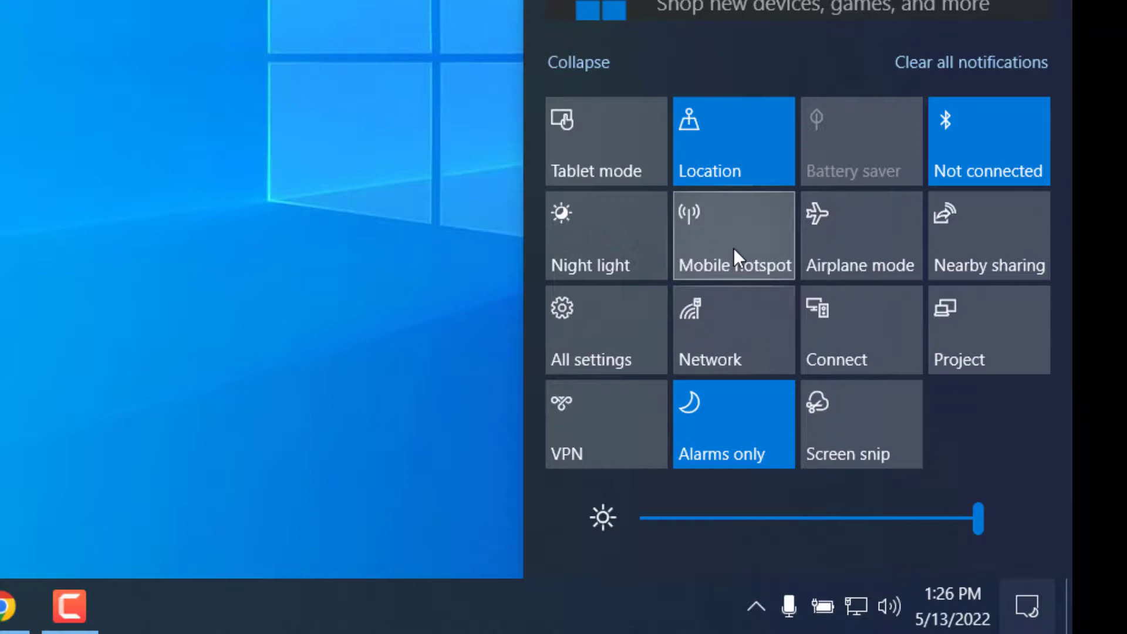
{"action": "left_click", "coordinate": [734, 248]}
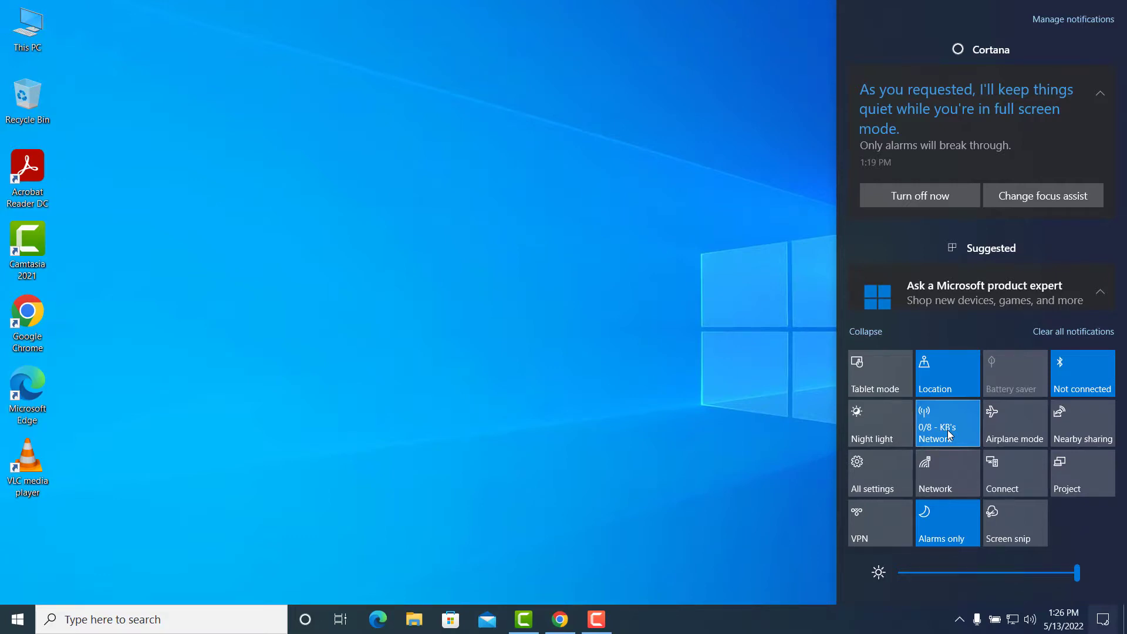
{"action": "left_click", "coordinate": [573, 292]}
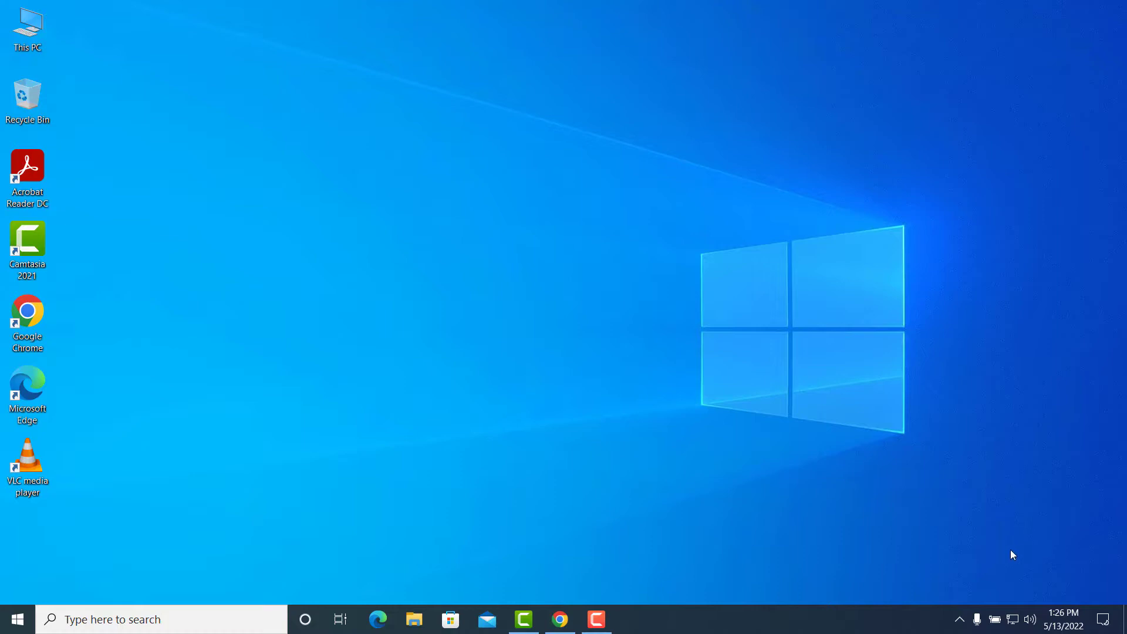
{"action": "left_click", "coordinate": [1011, 619]}
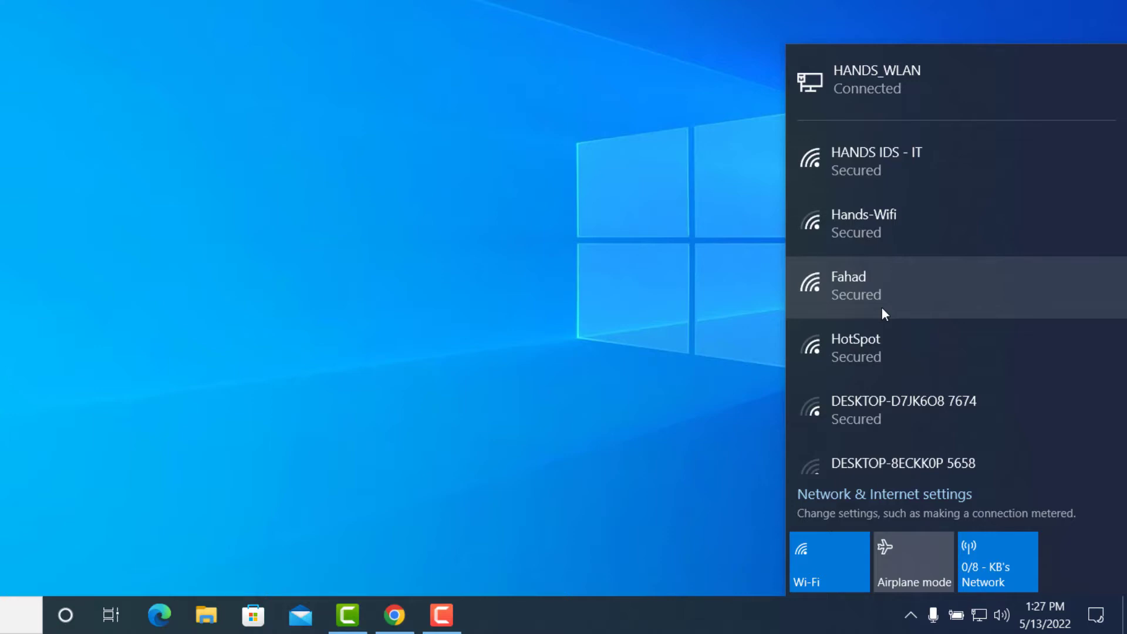
{"action": "left_click", "coordinate": [379, 142]}
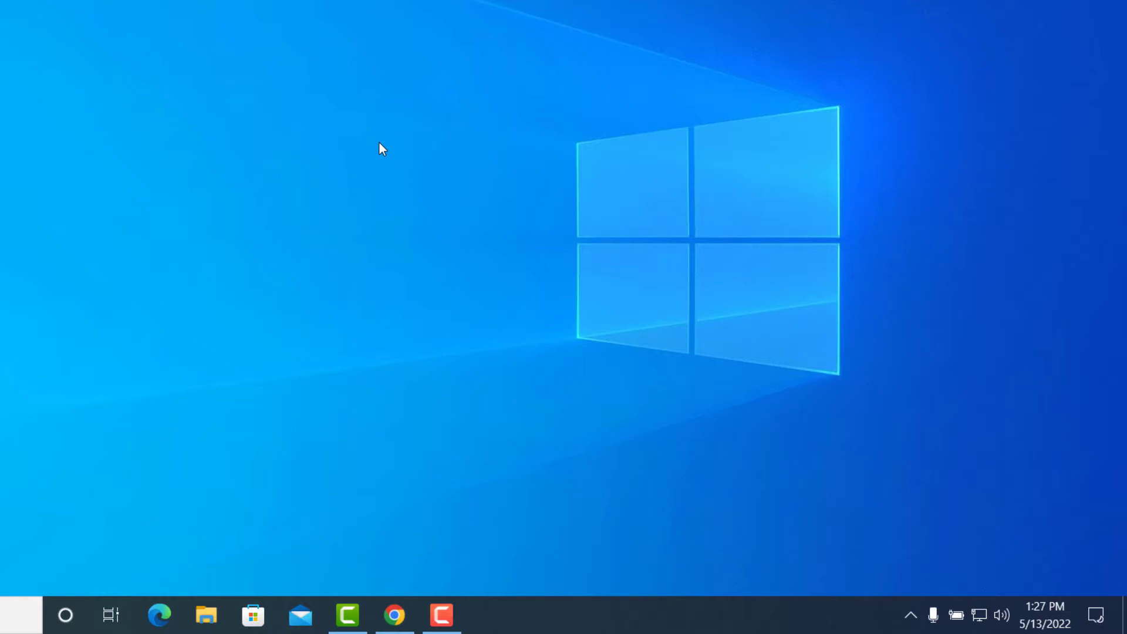